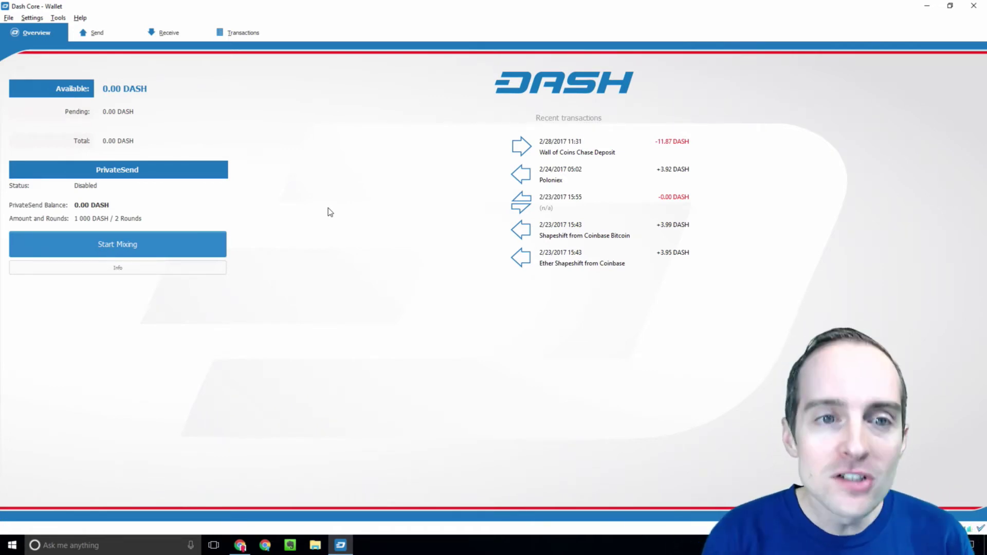
- Open Dash Core's Settings menu to reach the Encrypt Wallet option
left_click(36, 18)
- Open the Encrypt Wallet dialog, then cancel it without entering a passphrase
left_click(38, 30)
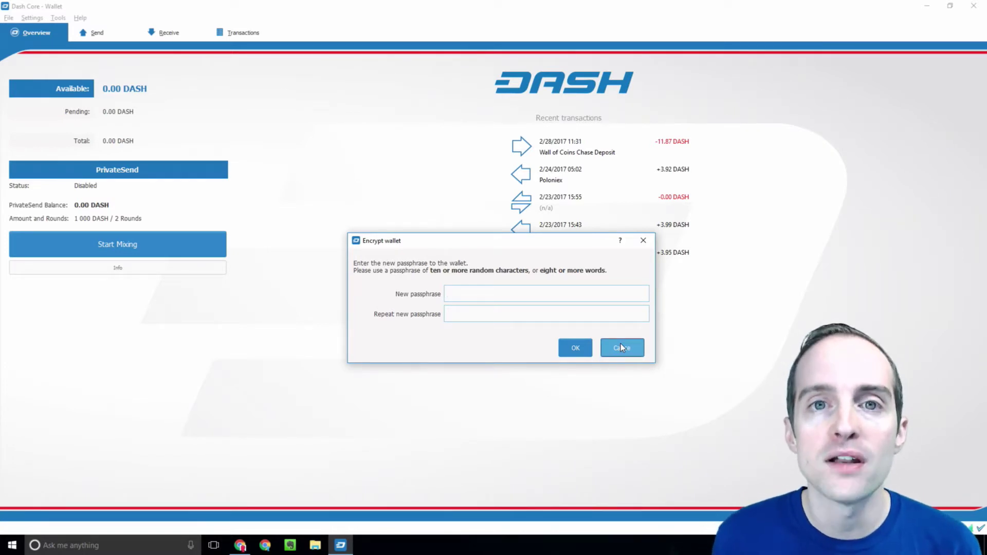
left_click(620, 344)
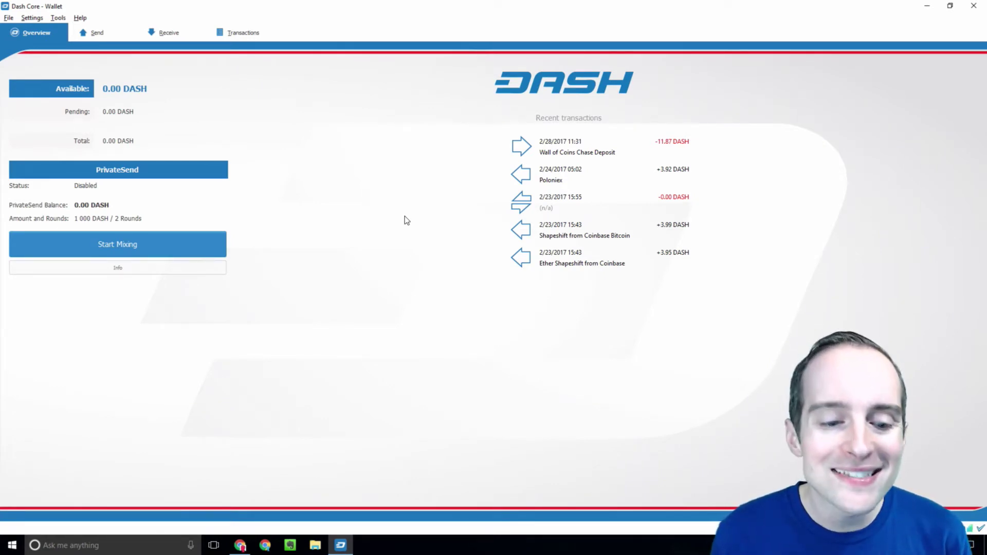
left_click(241, 545)
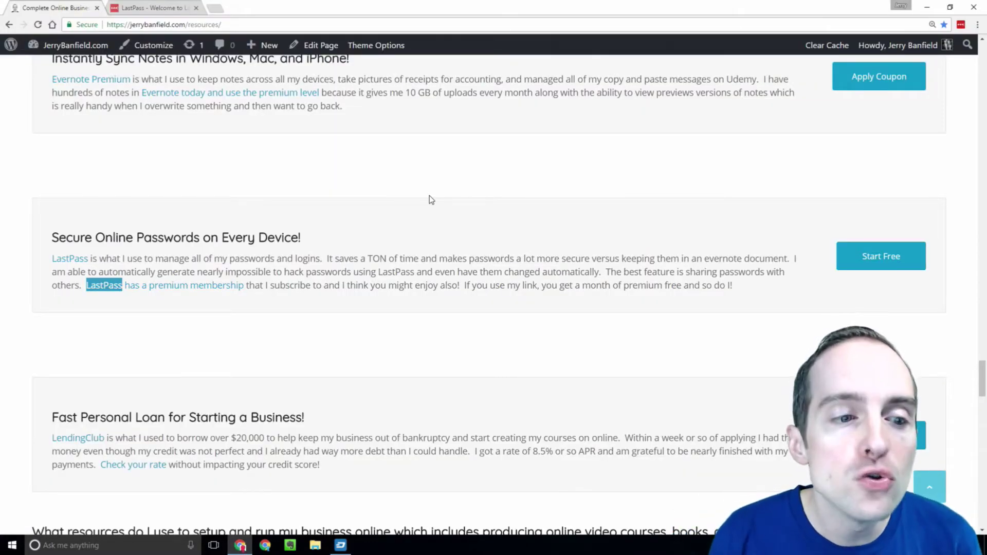
key("alt+Tab")
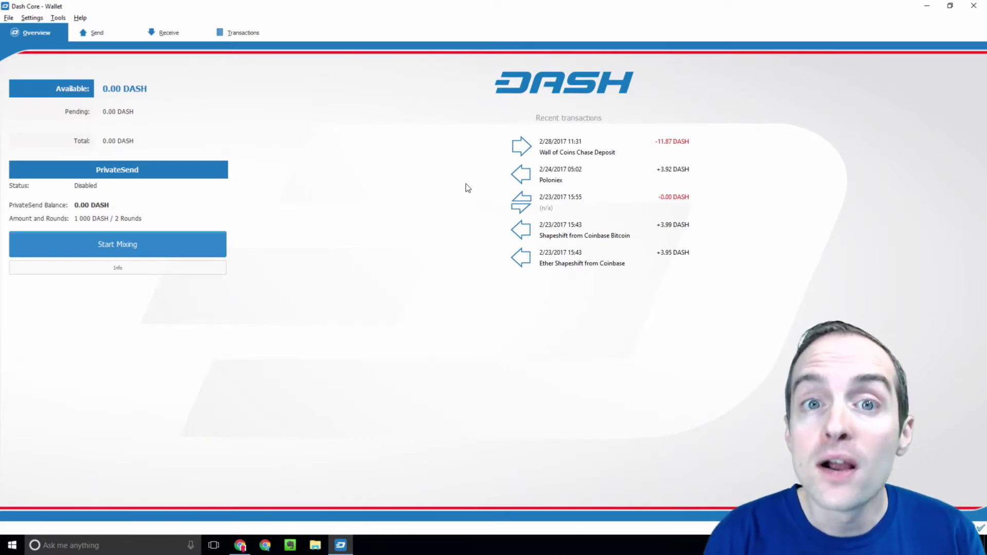
left_click(32, 18)
left_click(40, 31)
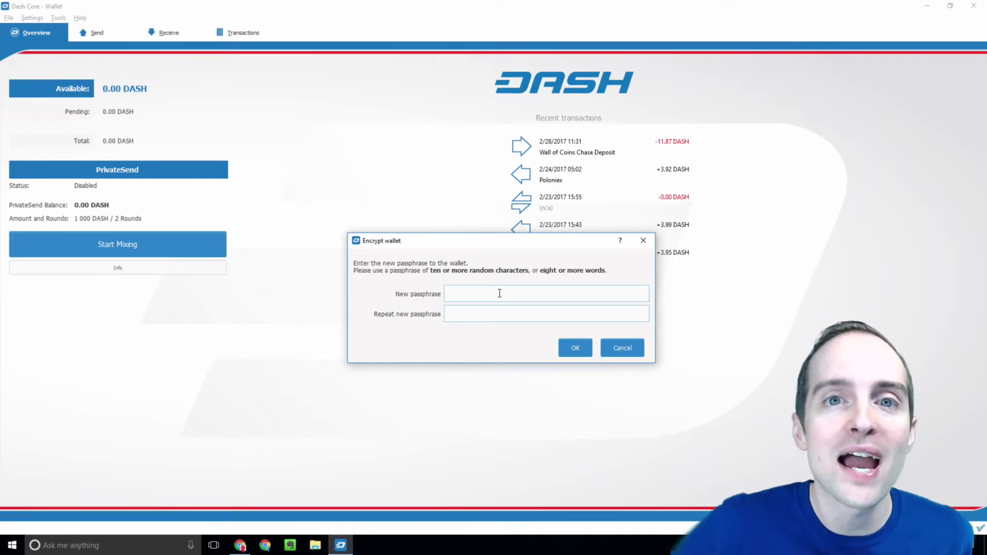
left_click(629, 348)
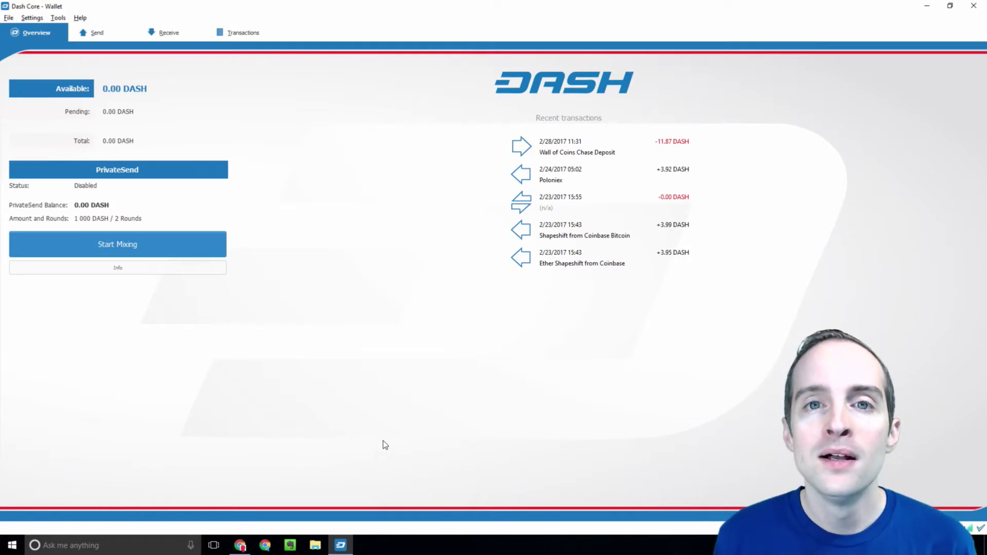
left_click(32, 17)
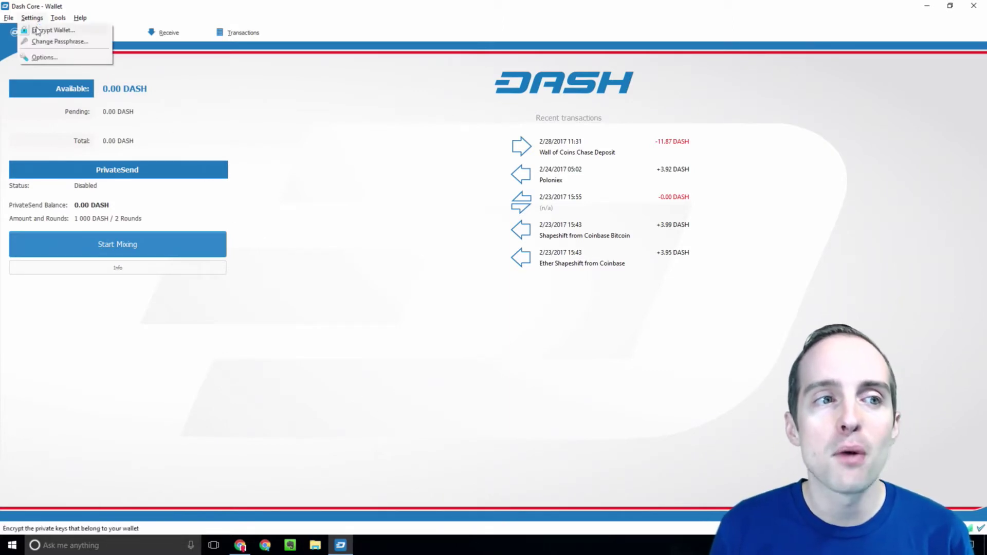
left_click(37, 31)
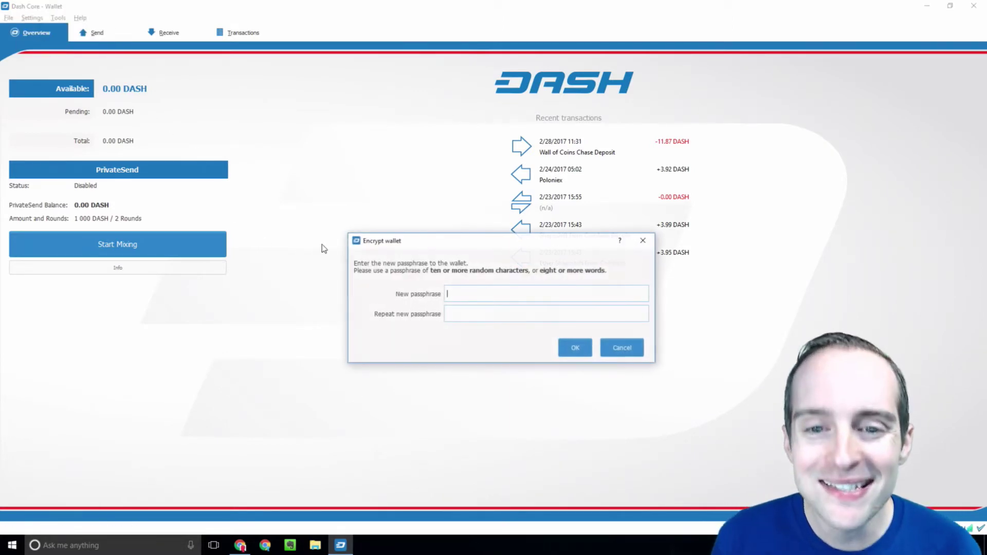
left_click(622, 348)
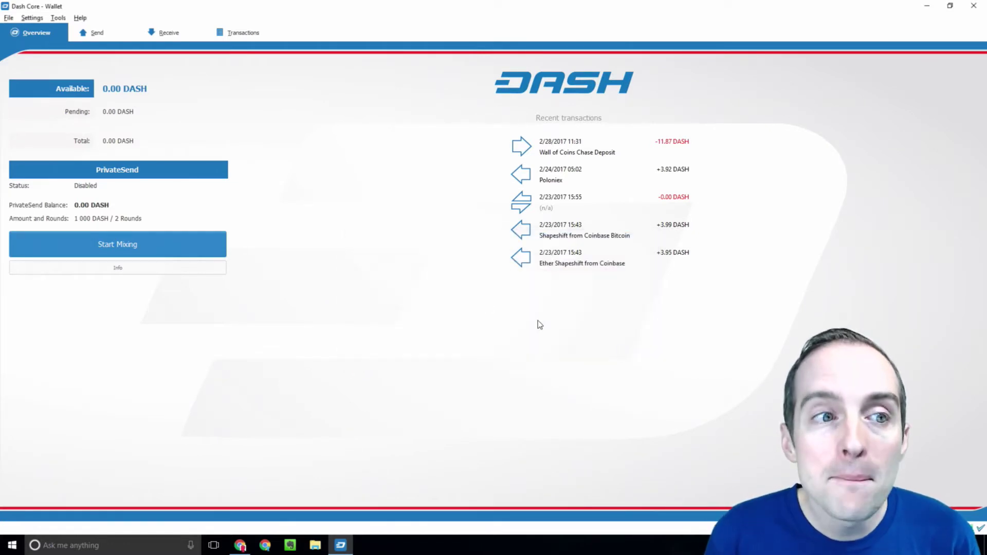
left_click(32, 18)
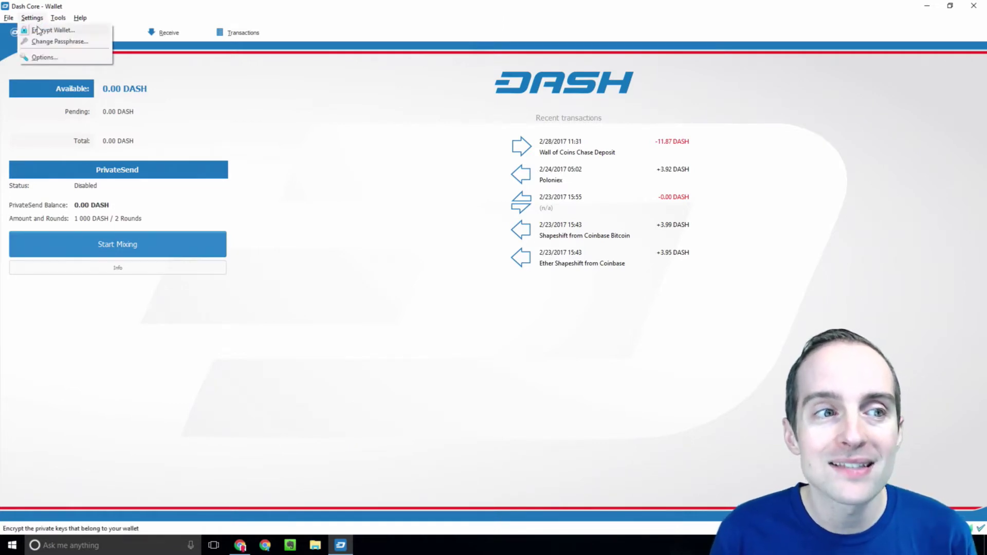
left_click(41, 31)
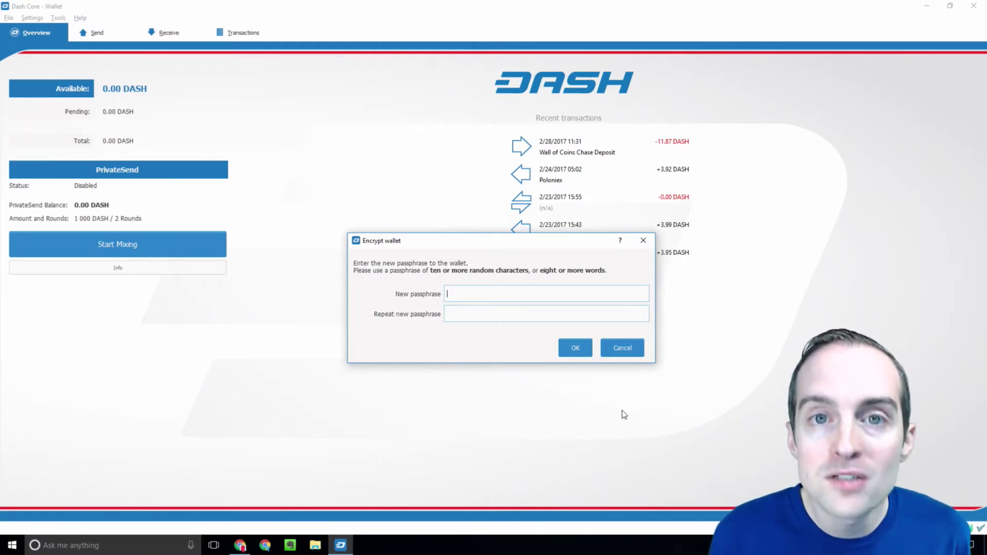
left_click(625, 349)
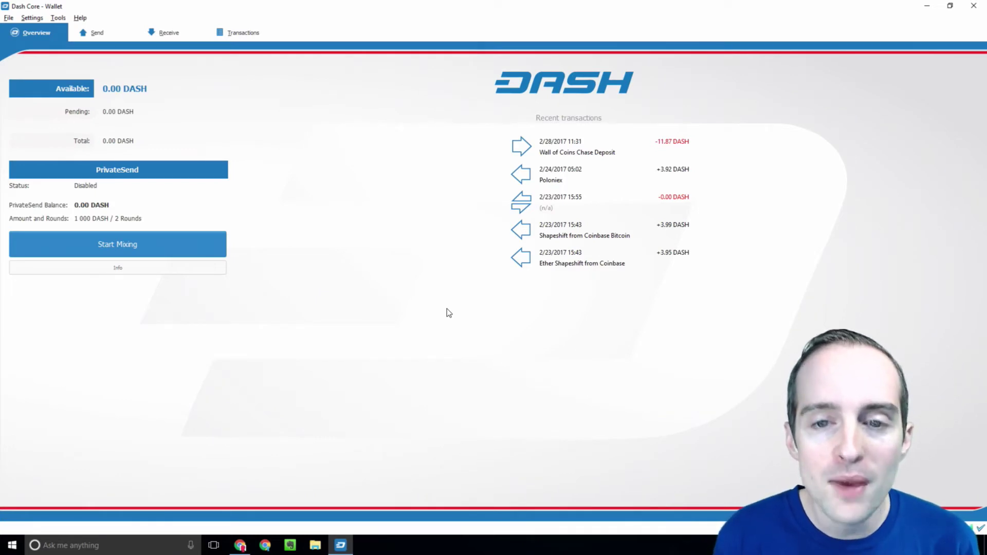
- Open and cancel Dash Core's Encrypt Wallet dialog, then switch to Chrome's LastPass resources page
left_click(40, 19)
left_click(48, 30)
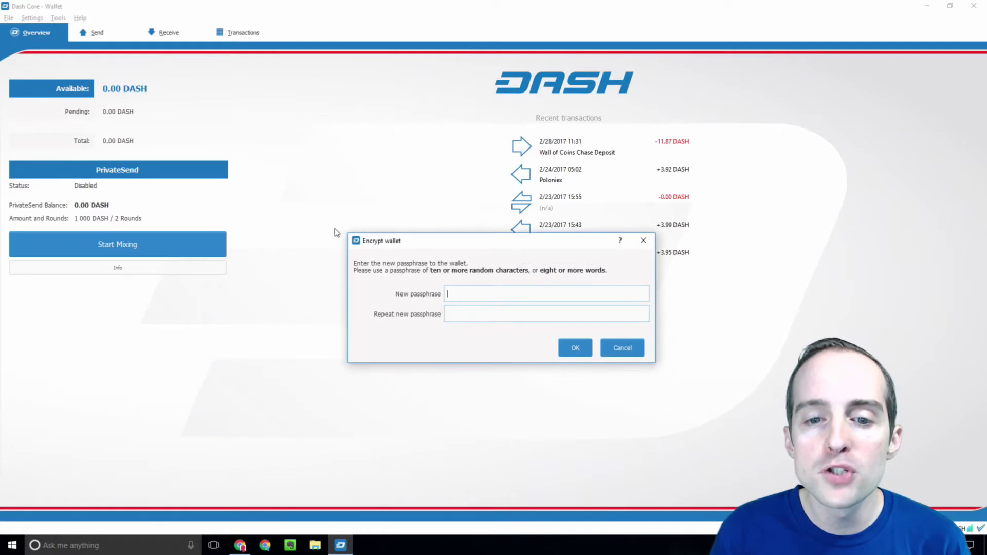
left_click(621, 351)
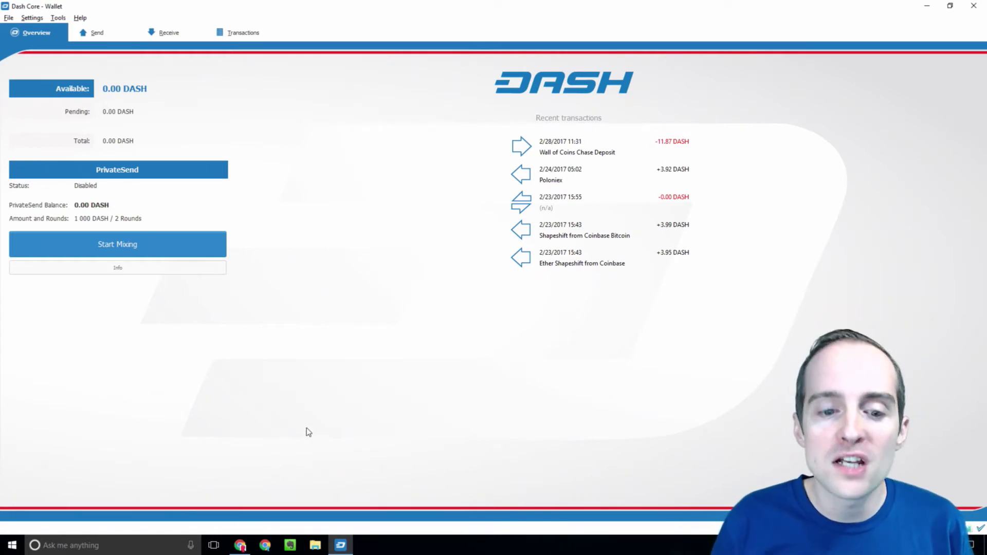
left_click(247, 549)
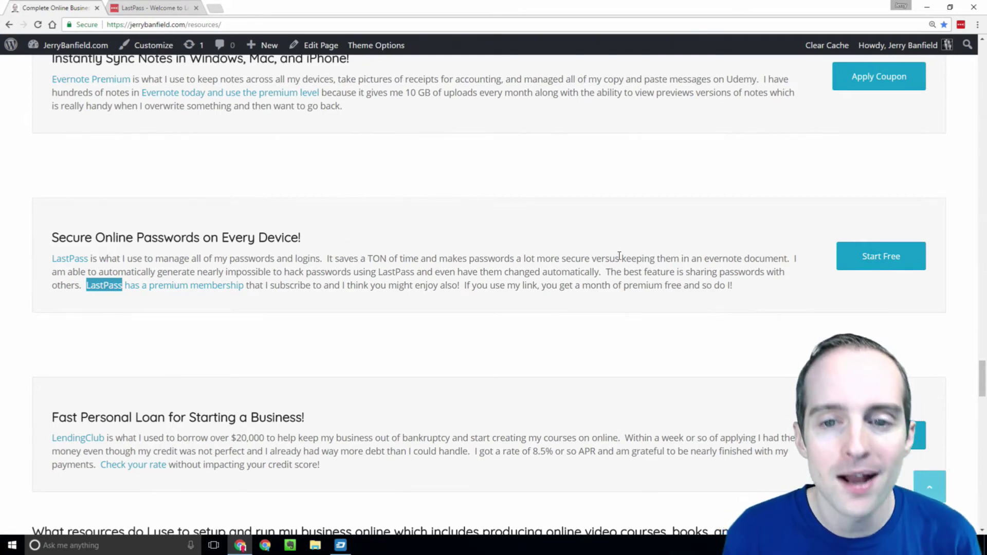
- Switch to the LastPass welcome page tab in Chrome and zoom it to 150%
left_click_drag(302, 237, 46, 238)
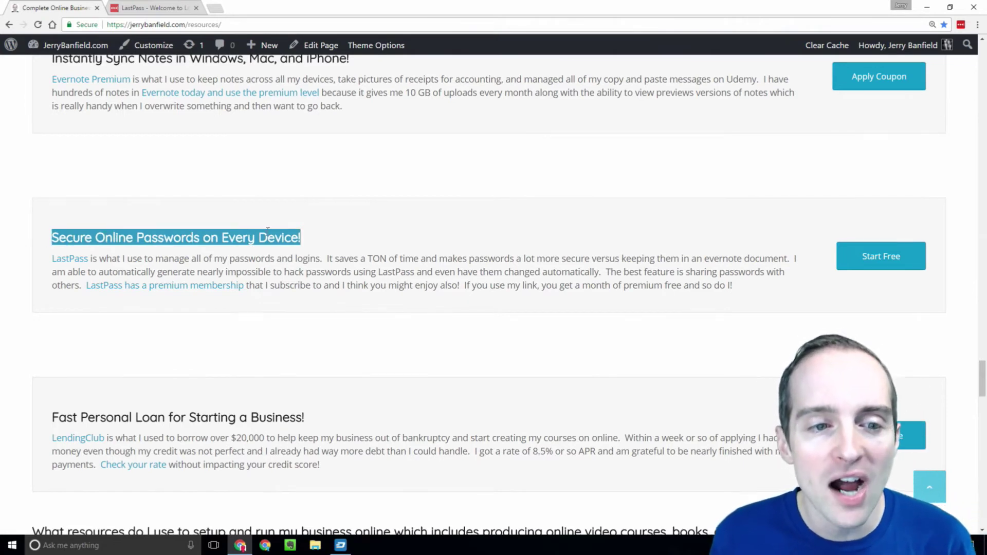
left_click(317, 234)
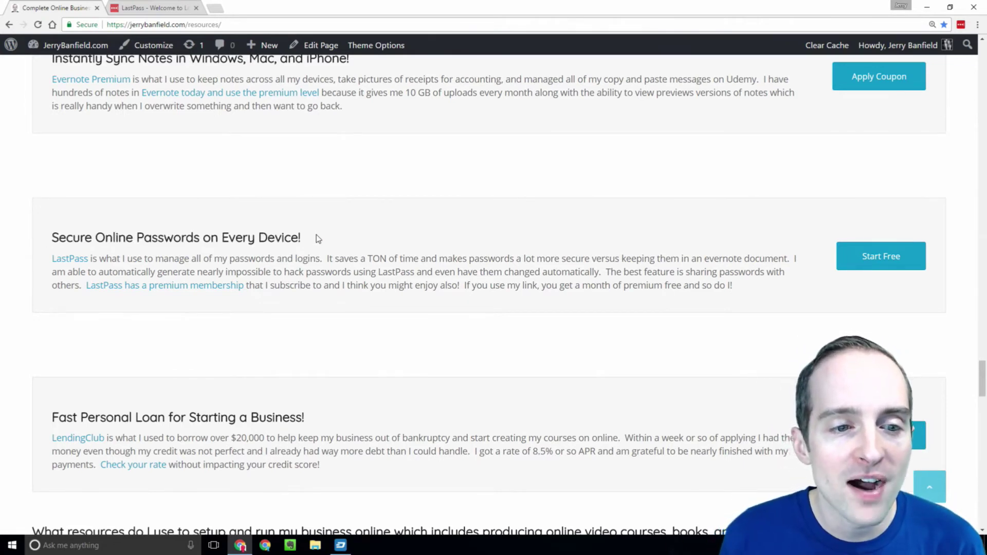
left_click(171, 11)
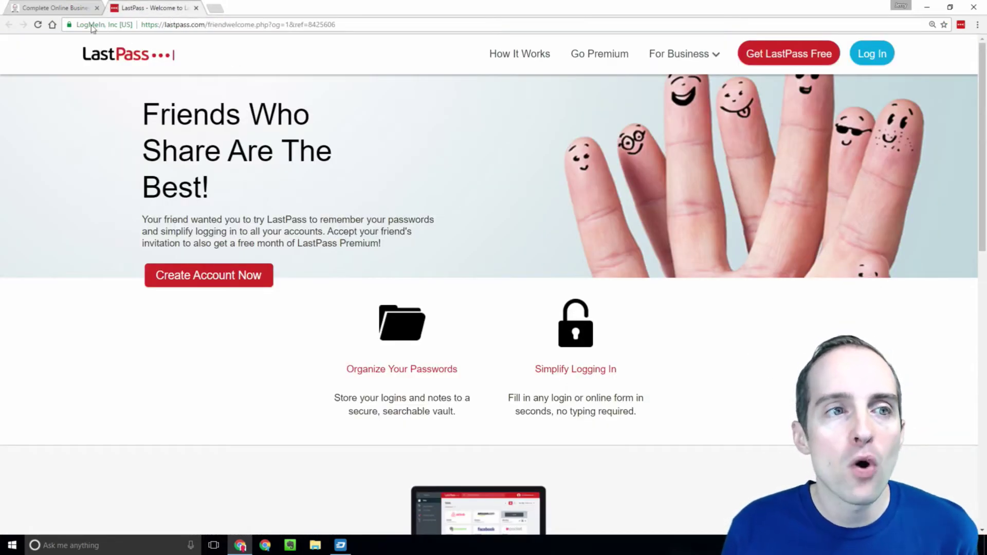
left_click(77, 12)
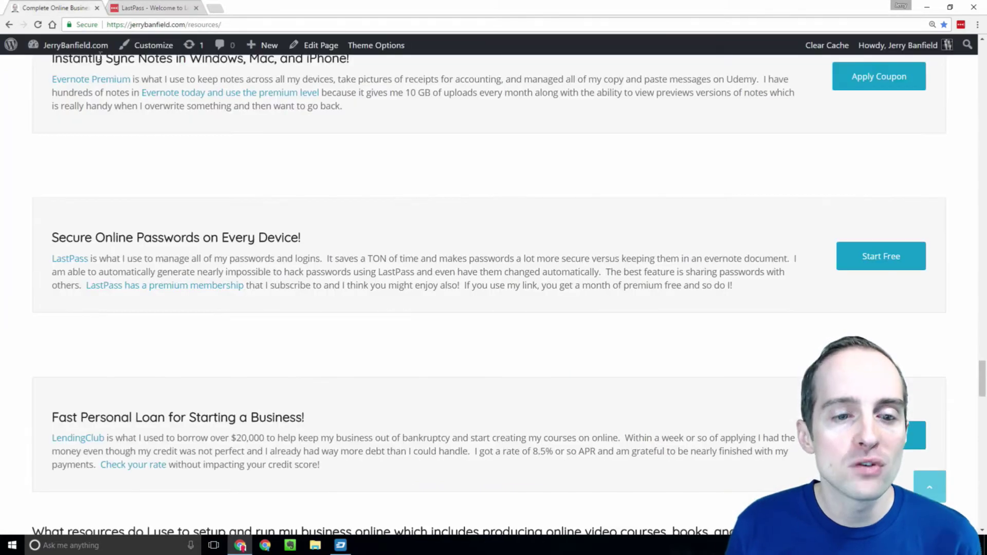
left_click(156, 11)
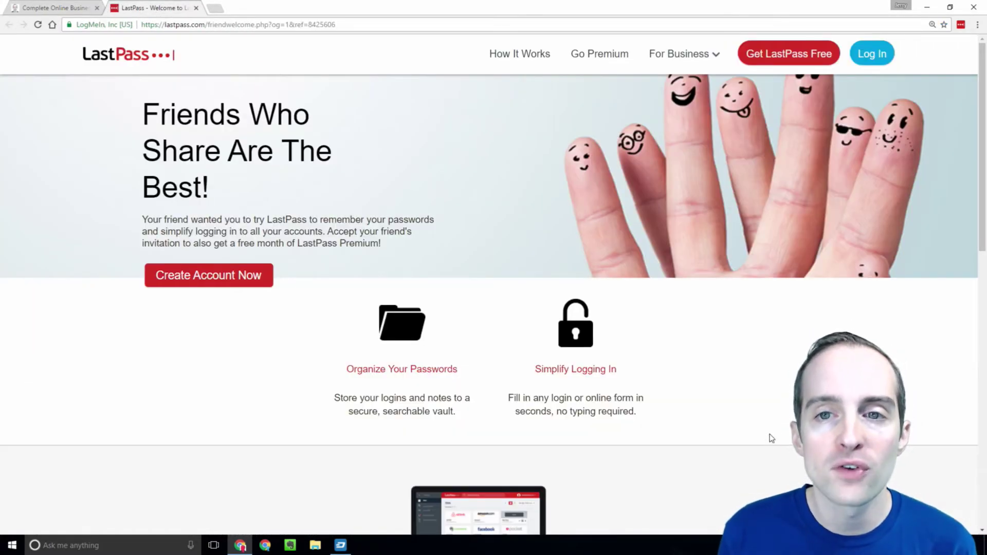
key("ctrl+plus")
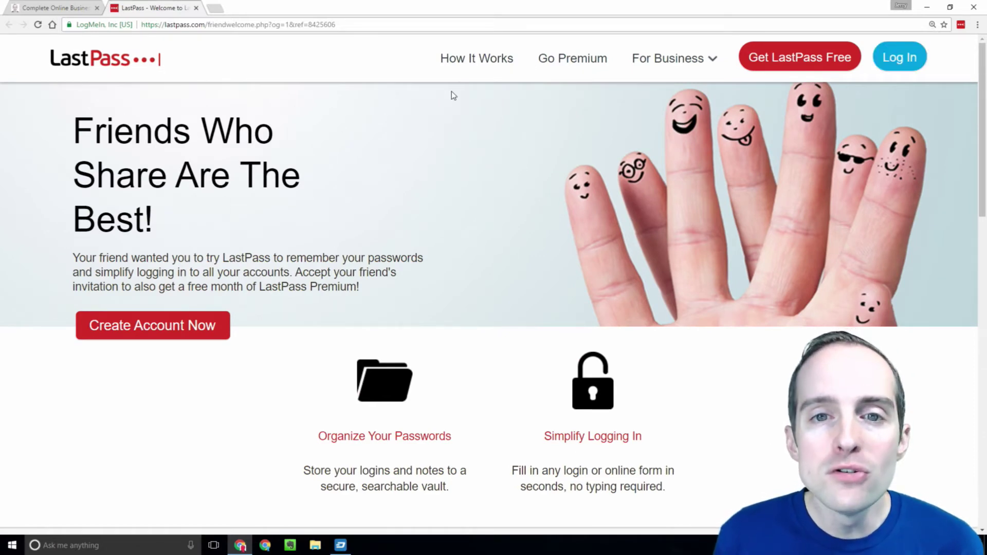
- Open LastPass's How It Works page, check the extension panel, then return to Dash Core
left_click(475, 60)
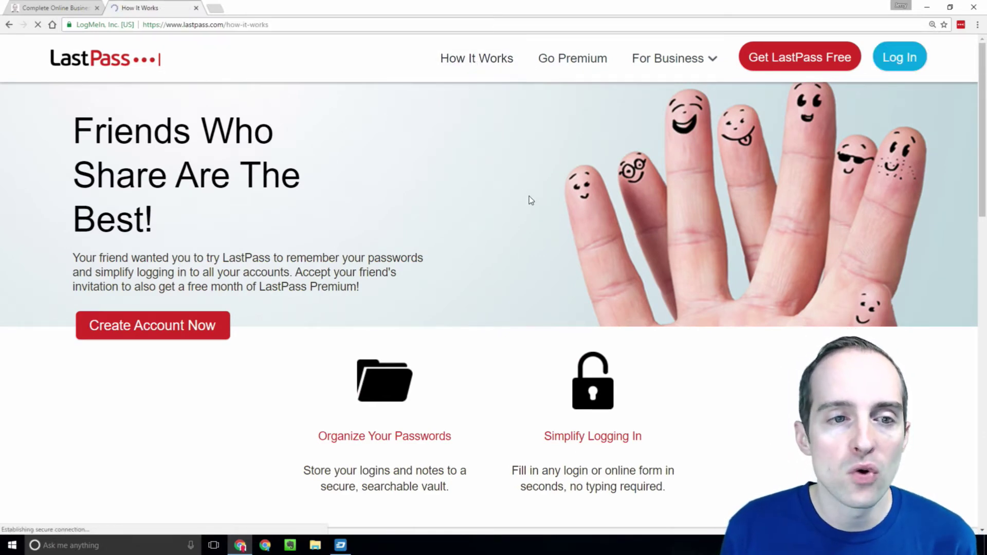
scroll(542, 240, "down", 3)
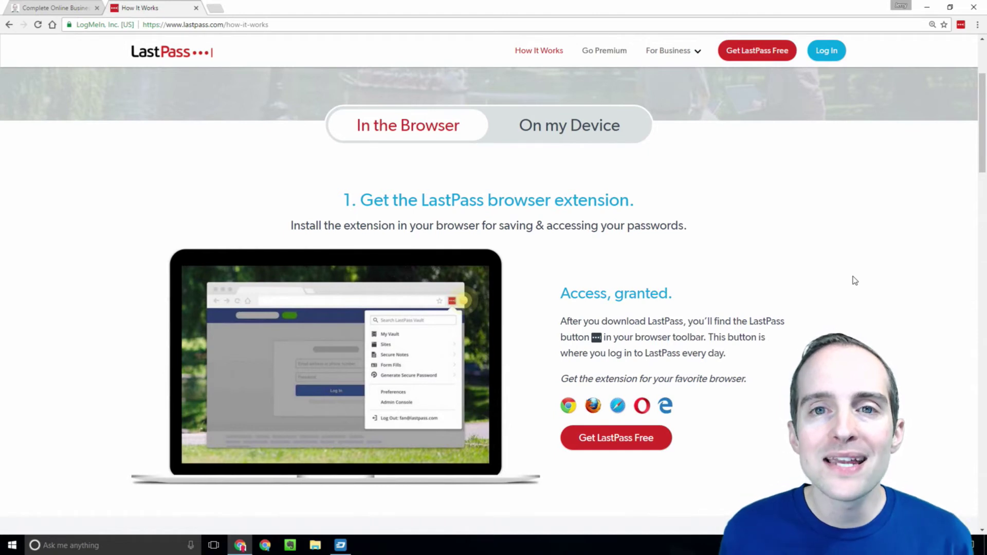
left_click(961, 25)
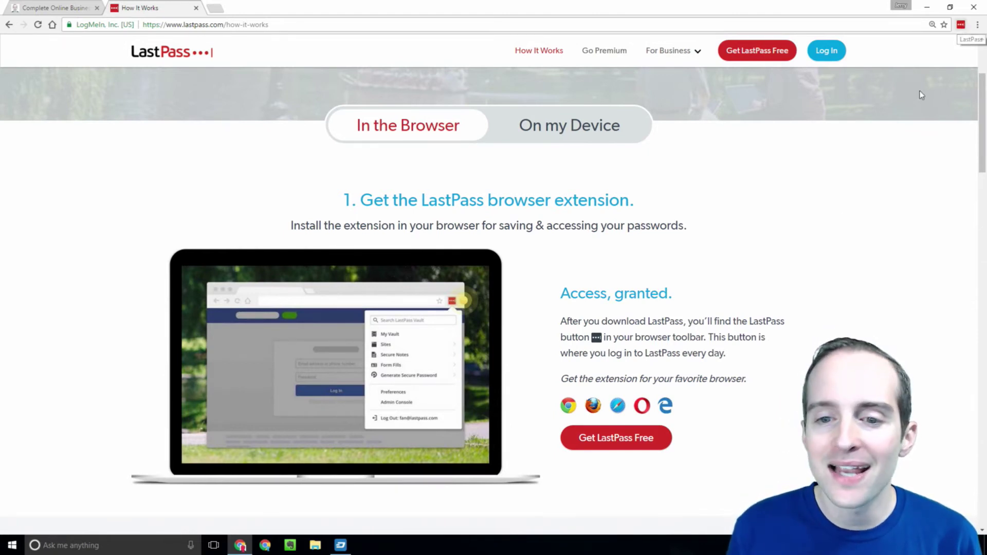
scroll(893, 137, "down", 6)
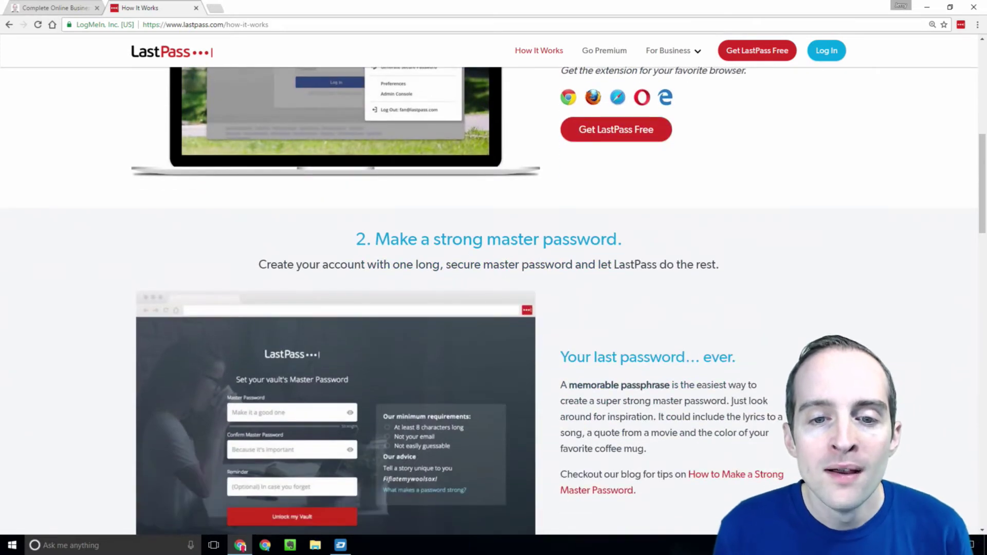
scroll(493, 301, "up", 5)
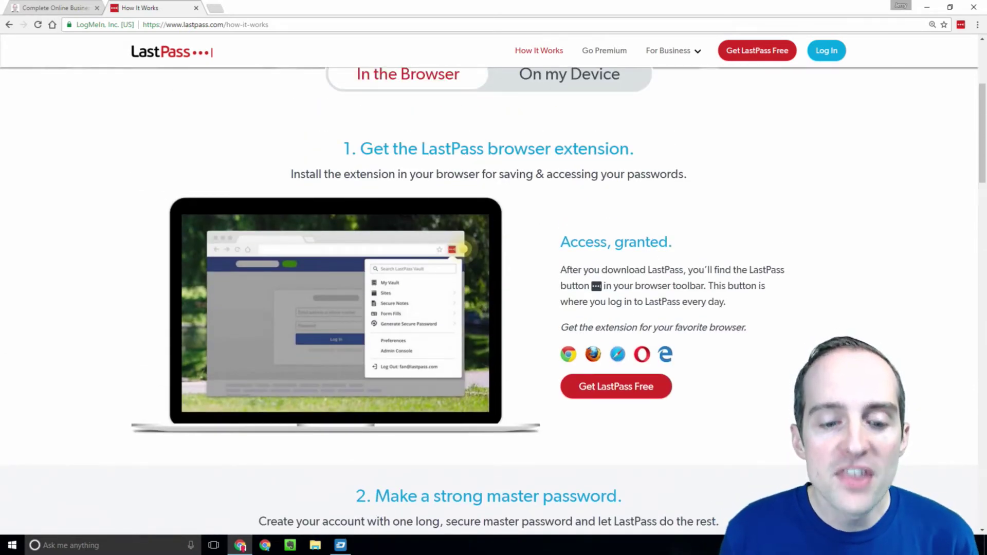
left_click(340, 546)
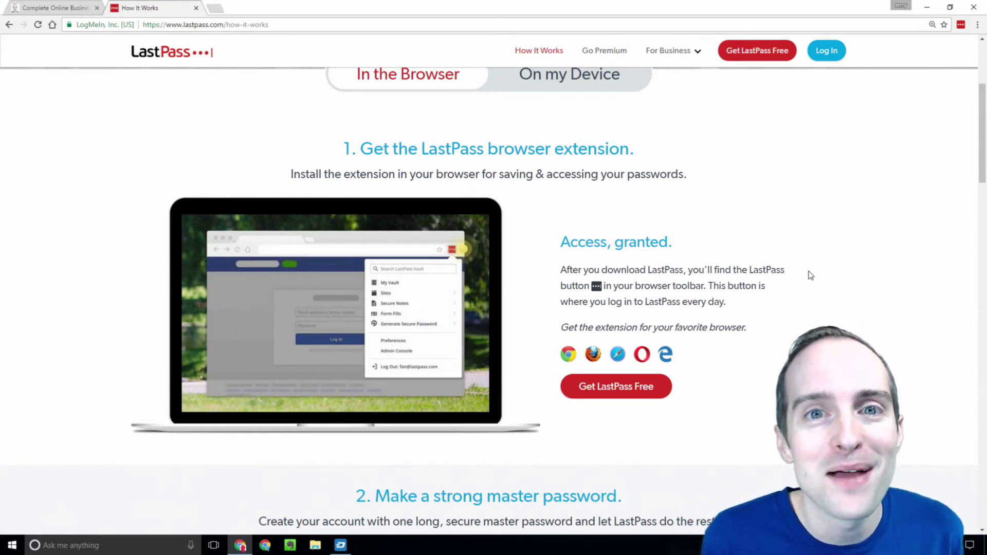
- Scroll to '2. Make a strong master password.', highlight that heading, and zoom the page in
scroll(788, 272, "down", 2)
scroll(788, 272, "down", 5)
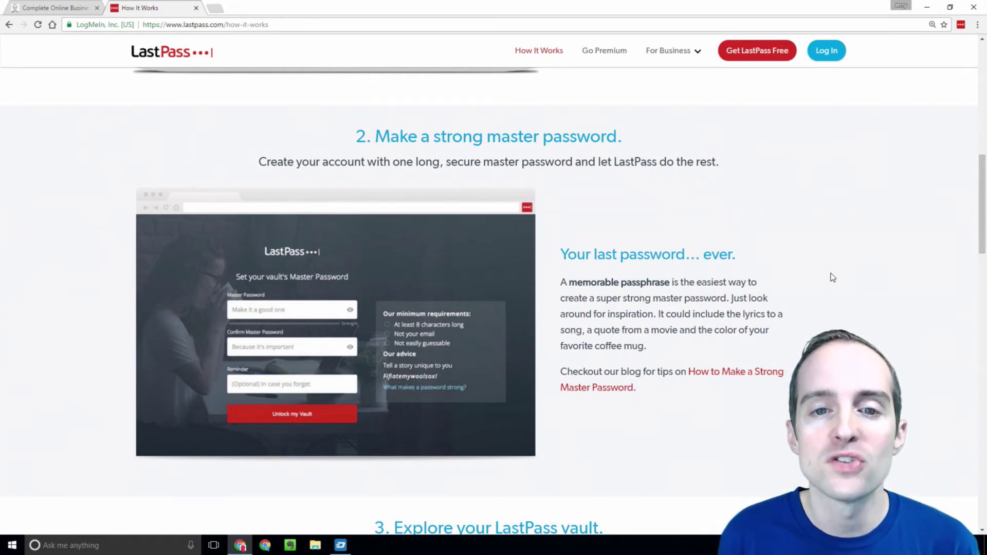
left_click_drag(626, 137, 347, 129)
key("ctrl+plus")
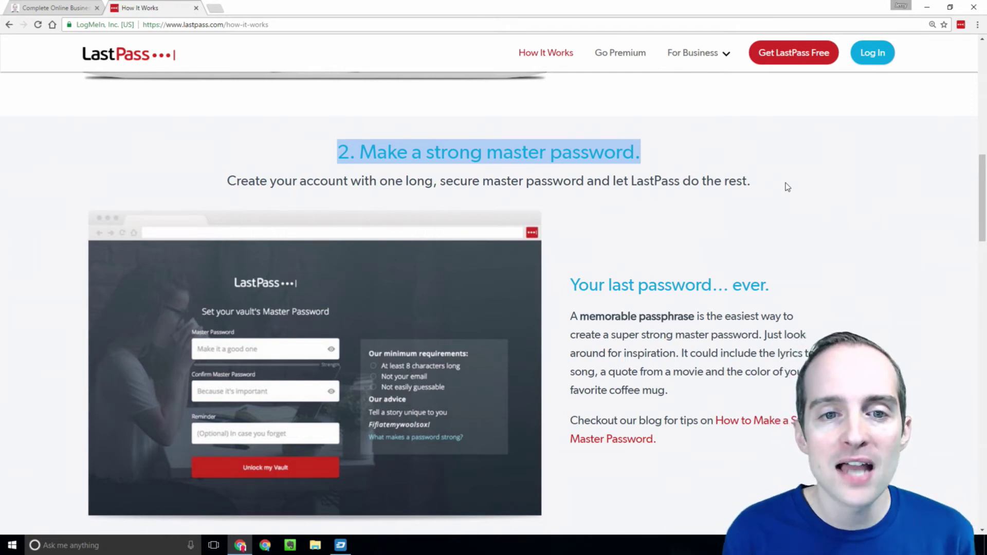
left_click(646, 148)
left_click_drag(636, 149, 335, 148)
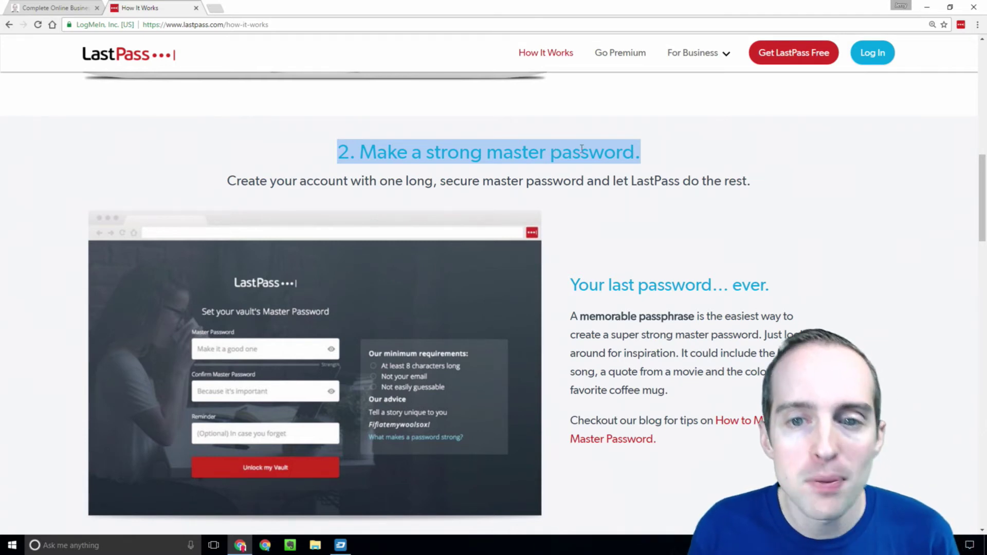
left_click(671, 152)
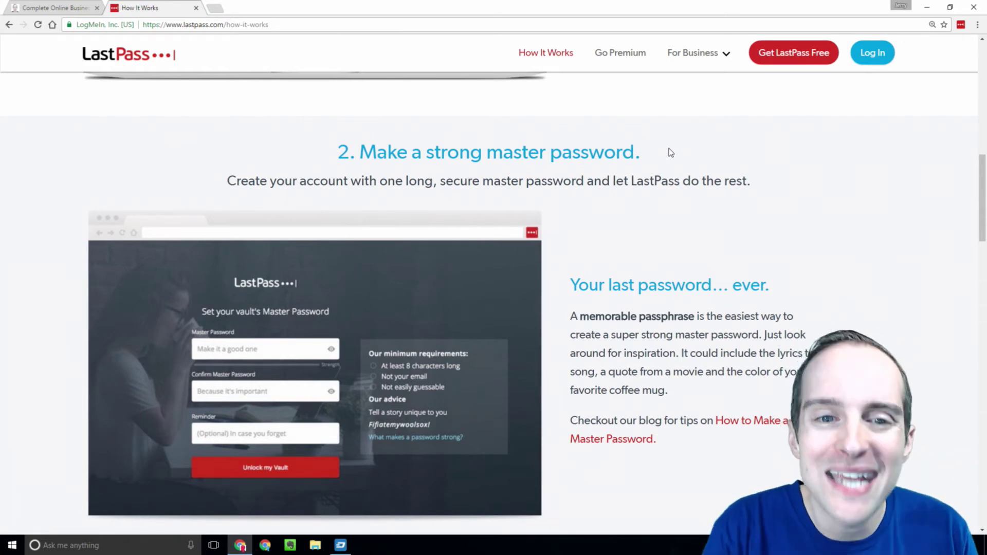
left_click_drag(671, 153, 338, 152)
left_click(436, 151)
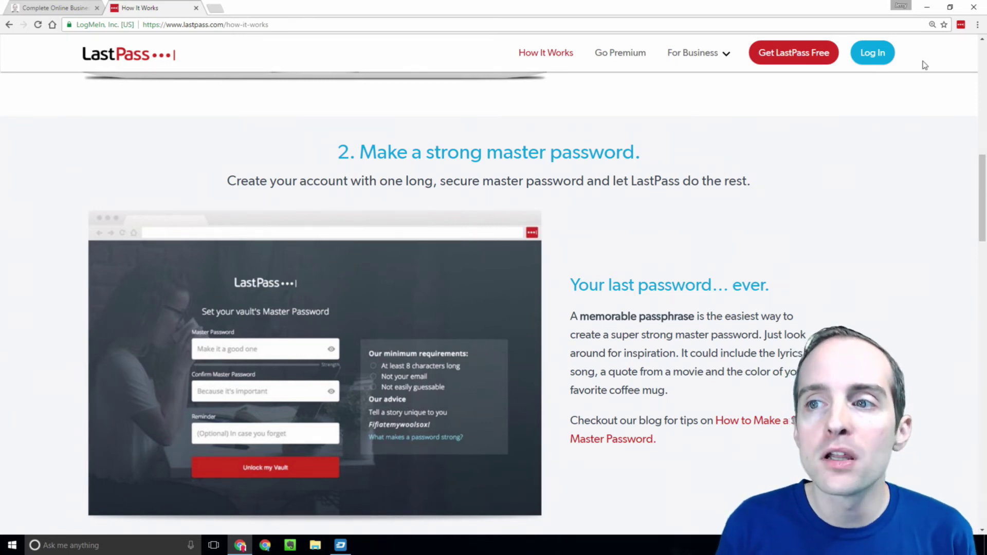
left_click(341, 545)
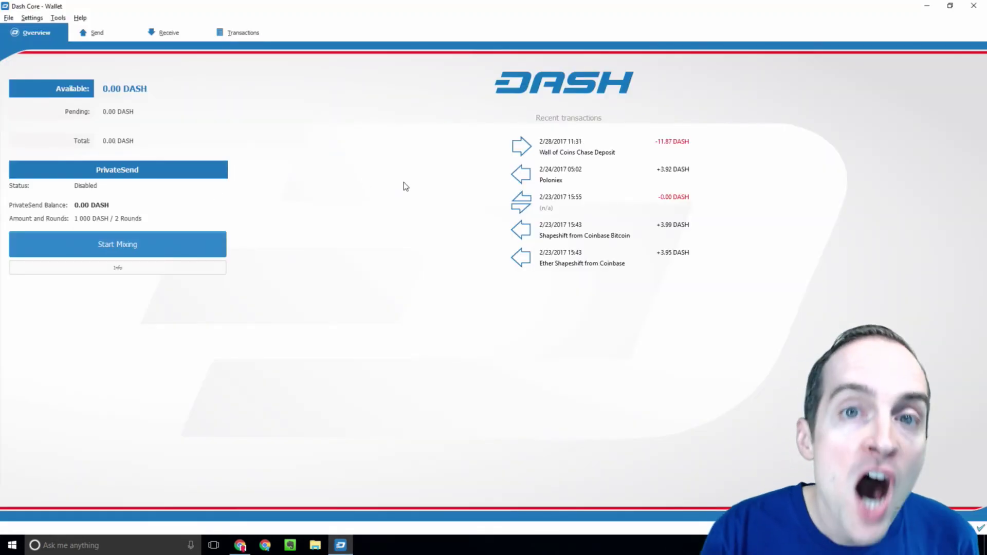
key("alt+Tab")
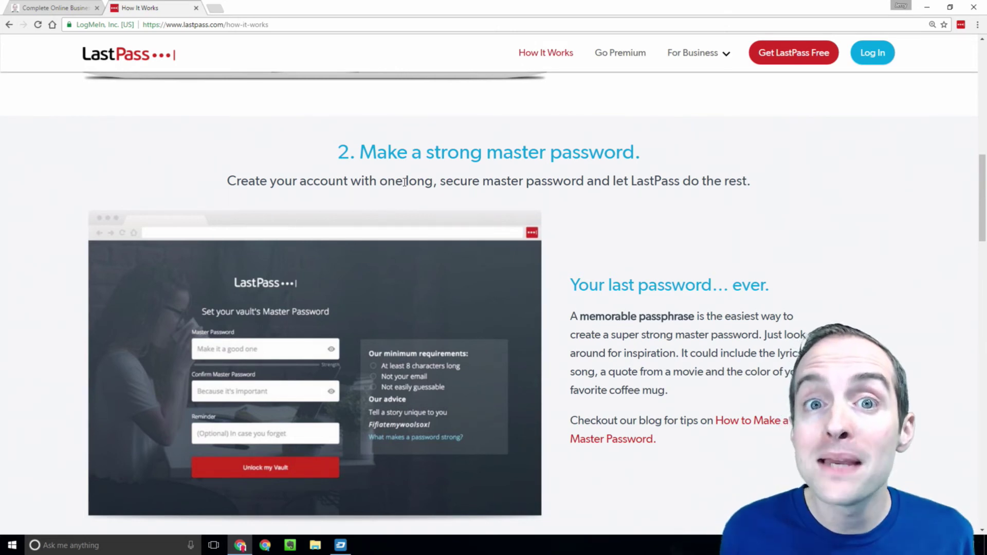
scroll(630, 206, "down", 7)
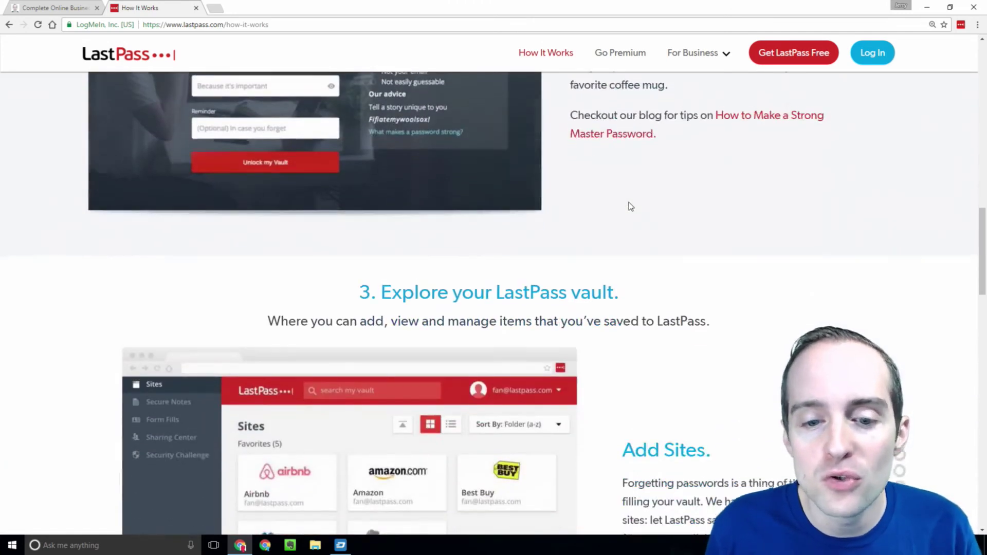
scroll(666, 228, "down", 2)
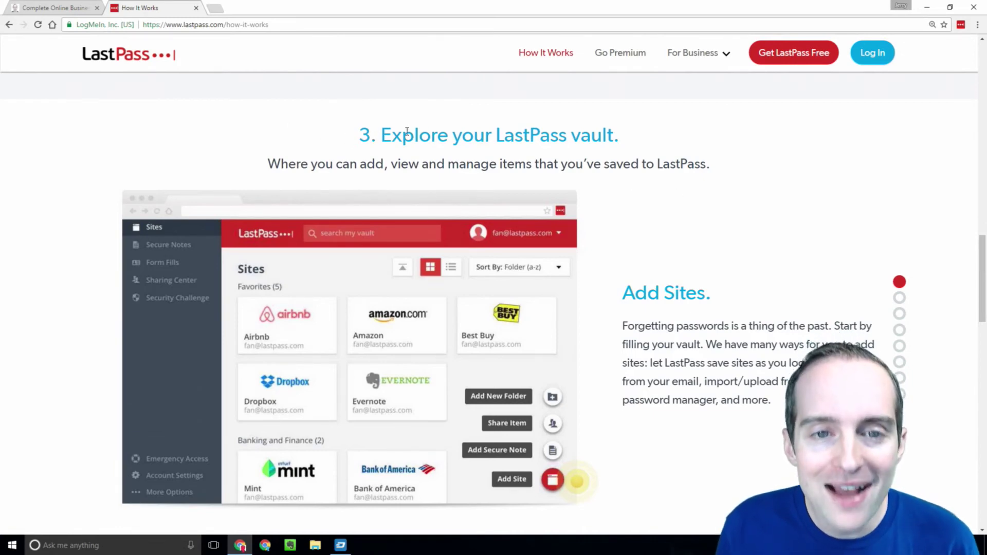
scroll(710, 190, "down", 4)
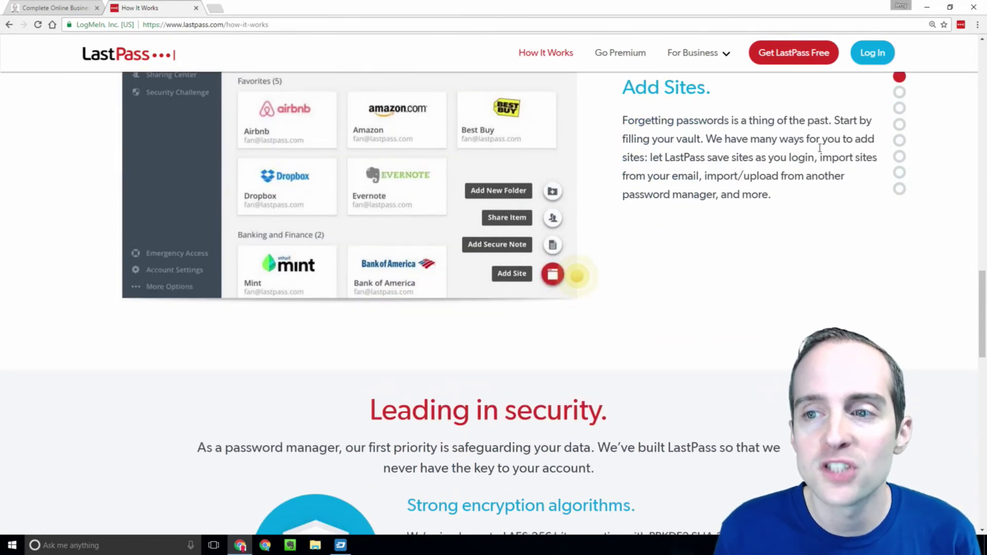
scroll(668, 195, "down", 4)
scroll(668, 194, "down", 6)
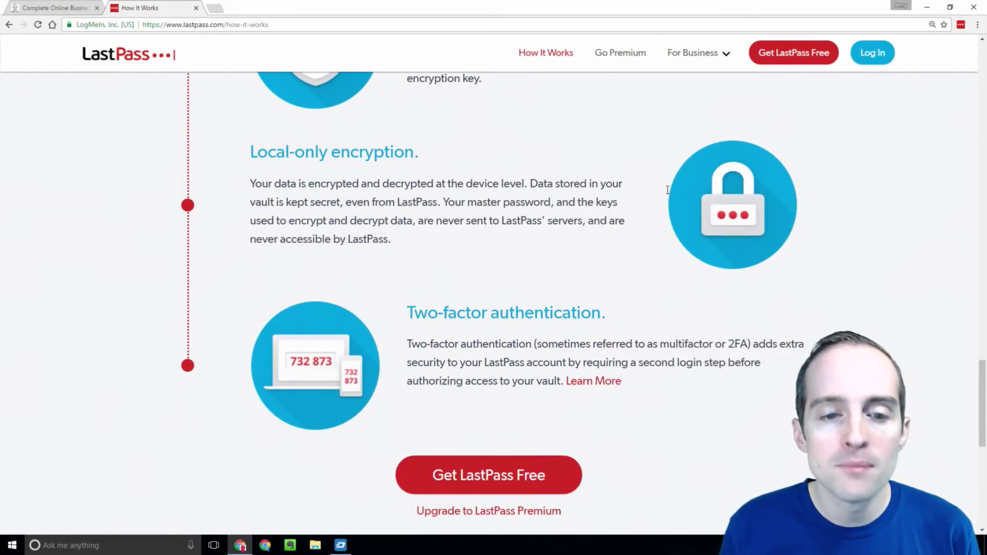
scroll(529, 204, "up", 2)
scroll(535, 223, "down", 7)
scroll(534, 224, "up", 20)
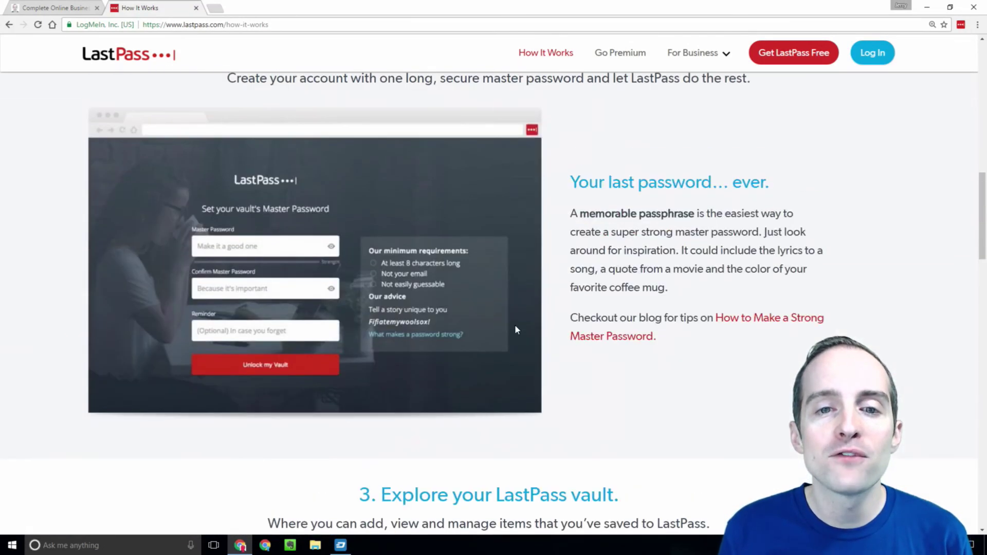
scroll(518, 329, "up", 1)
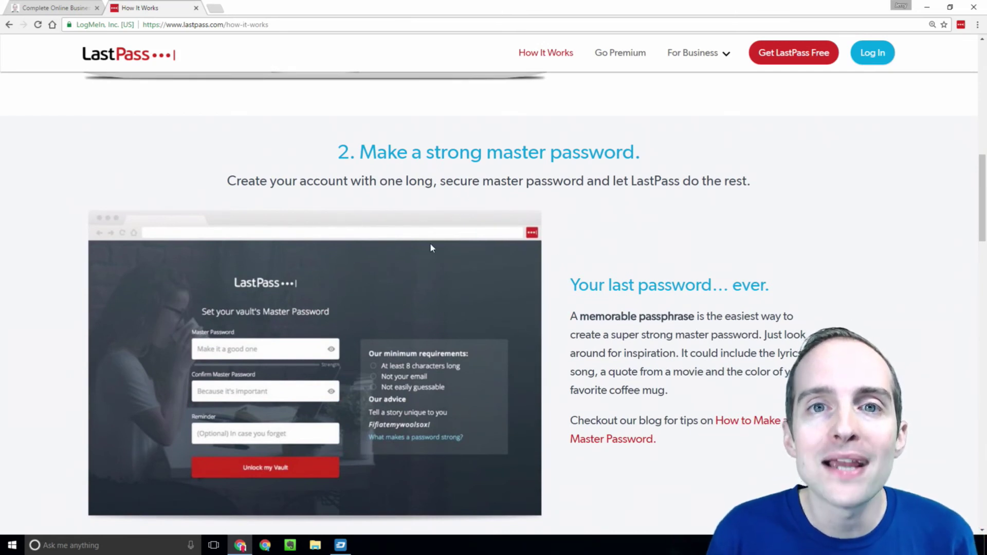
- Bring Dash Core forward, review the Encrypt Wallet passphrase requirements, then cancel the dialog
left_click(340, 545)
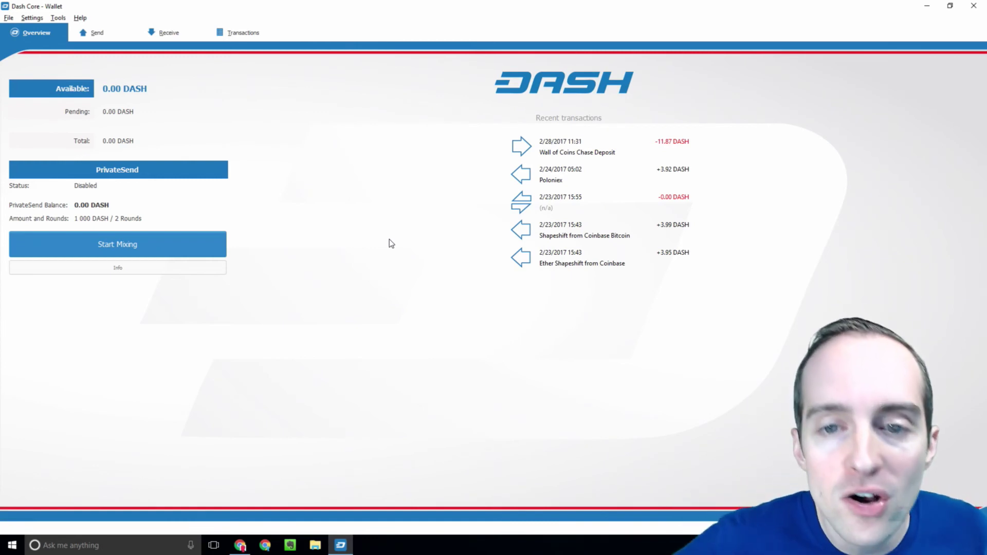
left_click(32, 19)
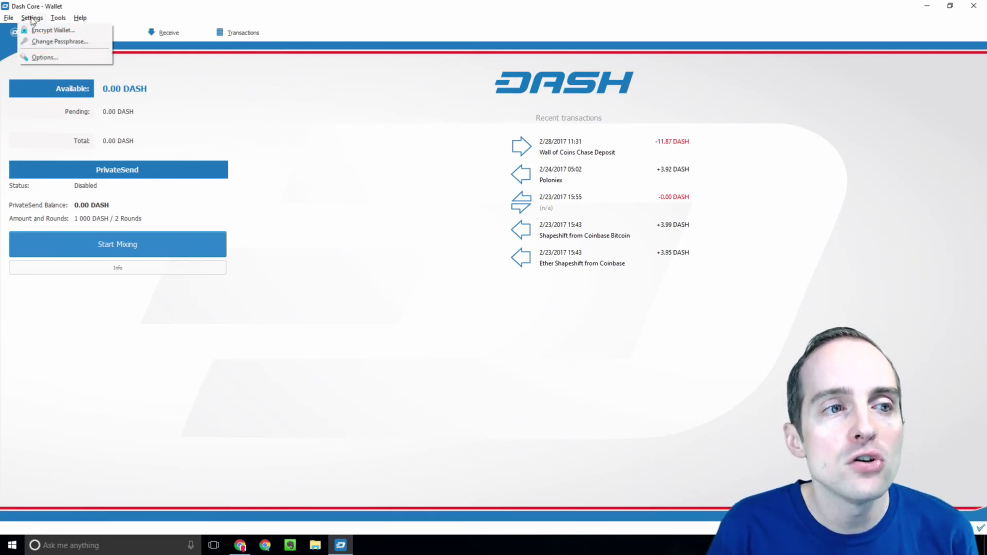
left_click(38, 30)
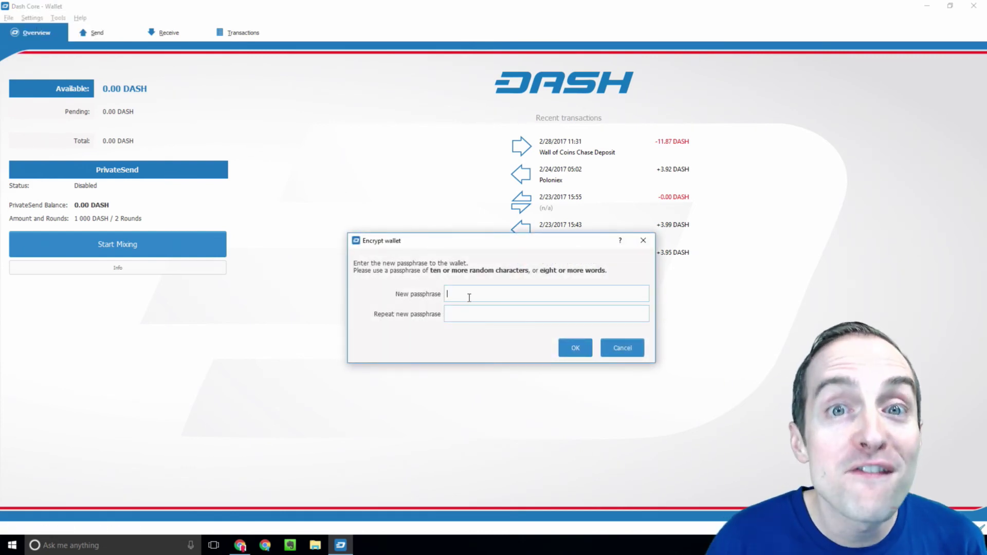
left_click(621, 349)
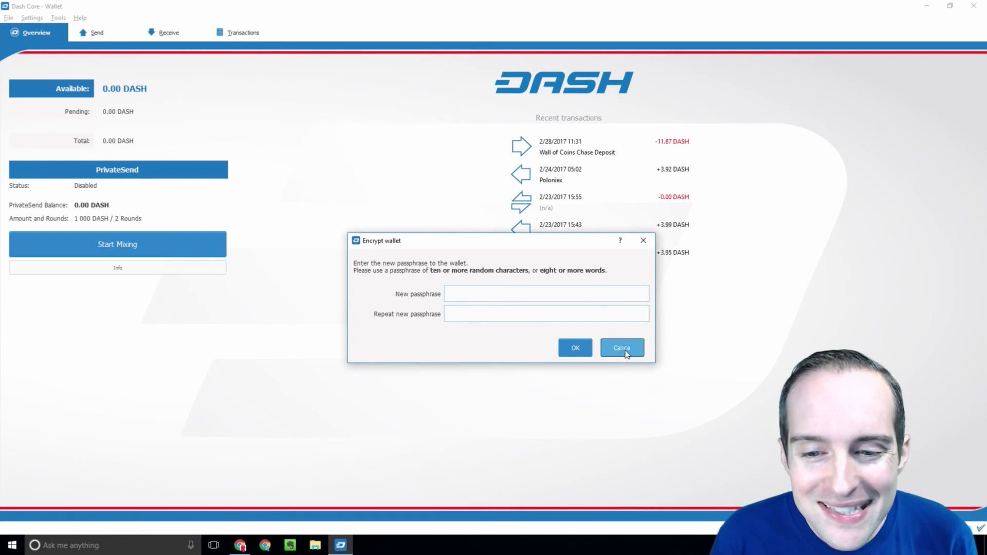
left_click(240, 545)
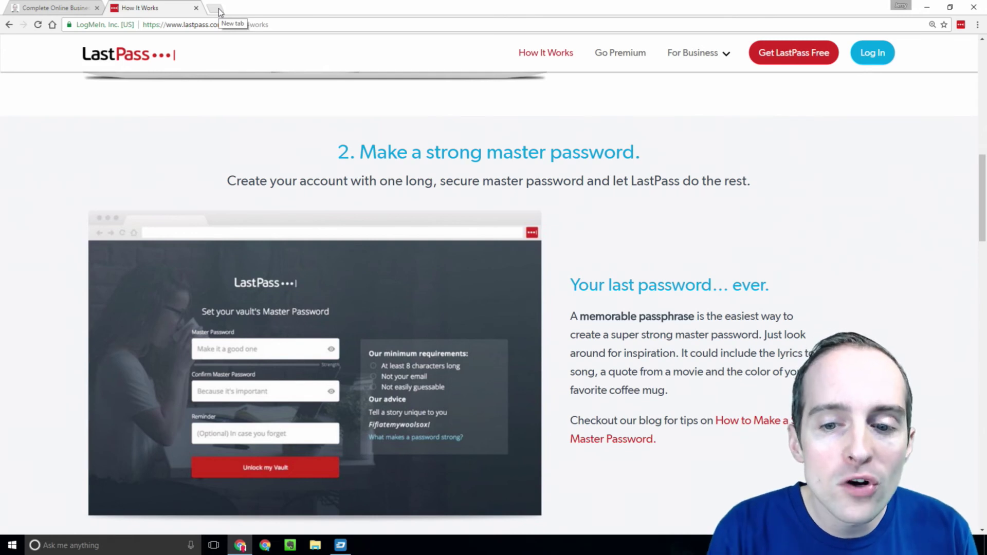
left_click(340, 545)
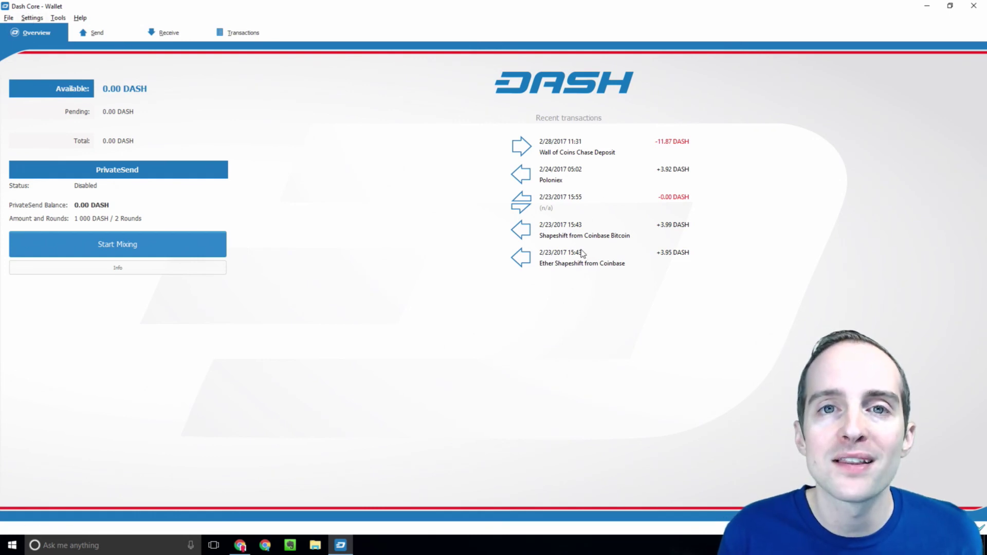
- Open Dash Core's Encrypt Wallet passphrase dialog, then switch to Chrome
left_click(32, 17)
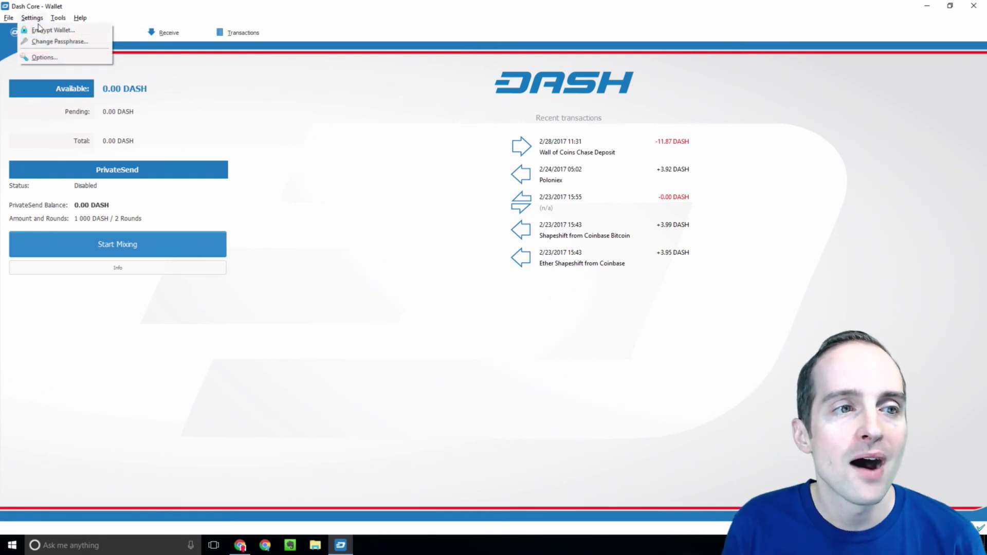
left_click(41, 30)
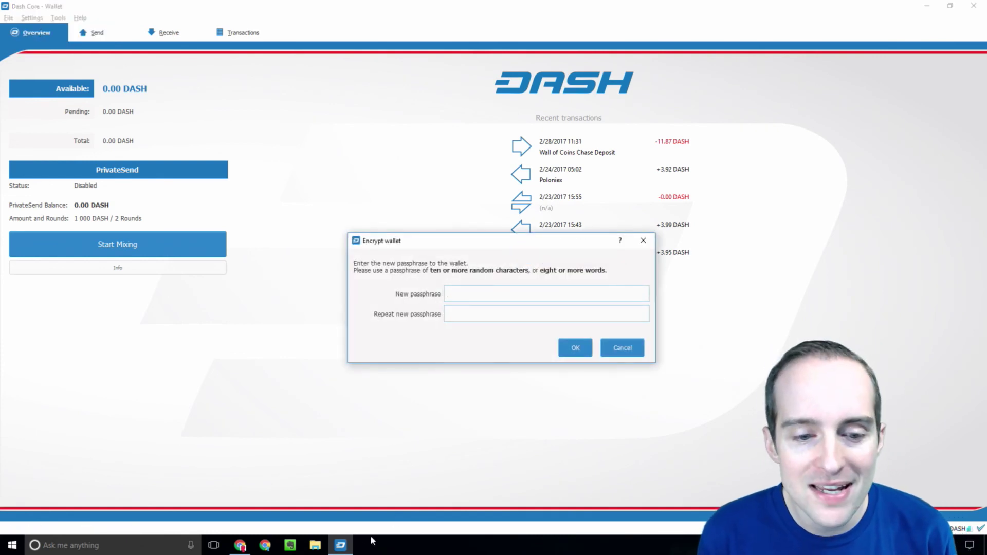
left_click(244, 544)
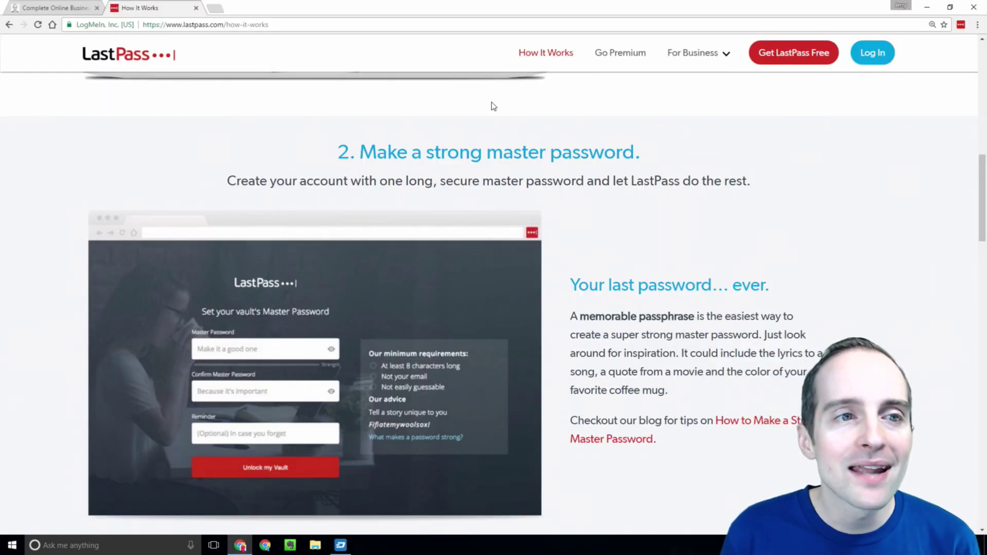
- Open the LastPass extension menu from Chrome's toolbar
left_click(960, 25)
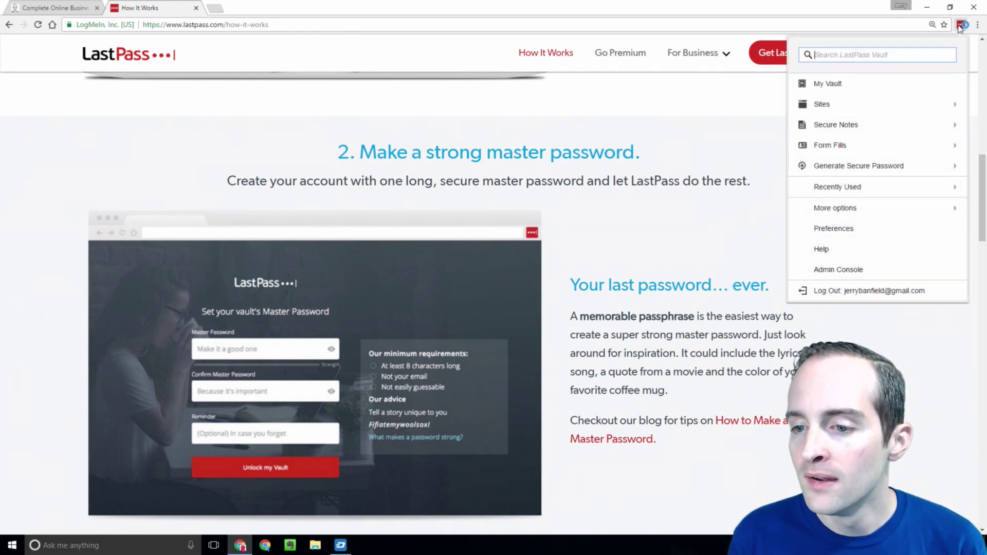
left_click(960, 26)
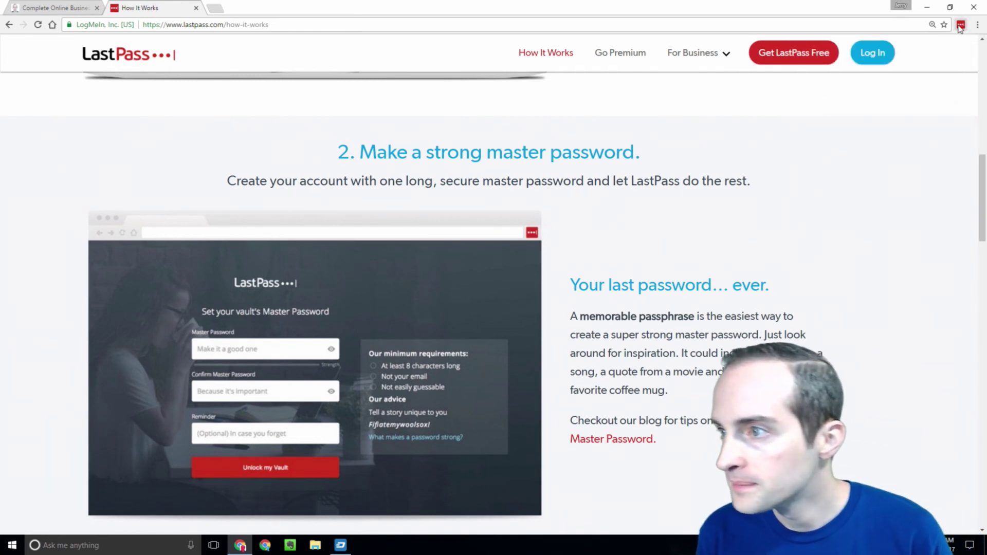
left_click(961, 26)
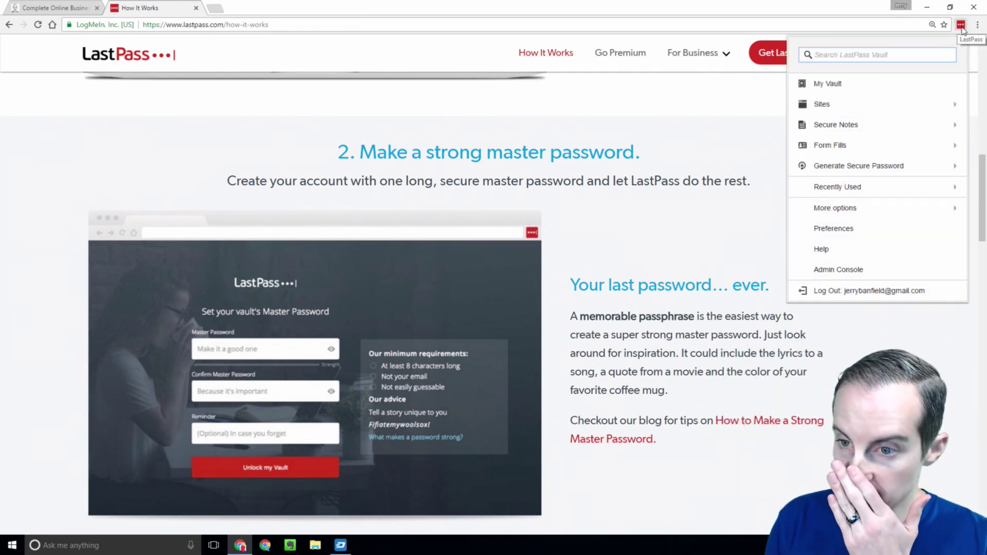